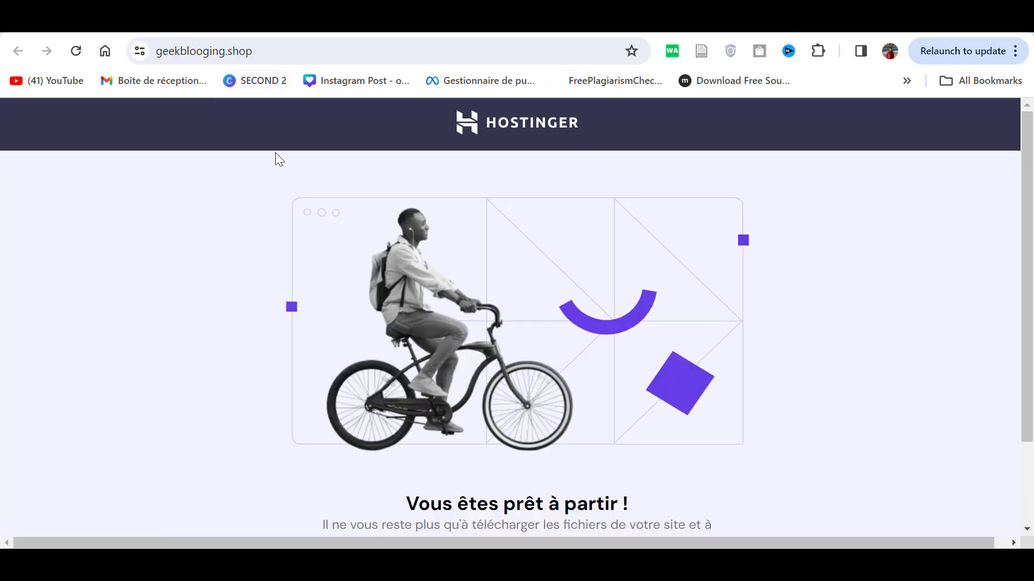
Scroll the Hostinger hosting dashboard for the .us.to site to review its plan, domain and backups.
scroll(282, 270, "down", 2)
scroll(282, 271, "up", 2)
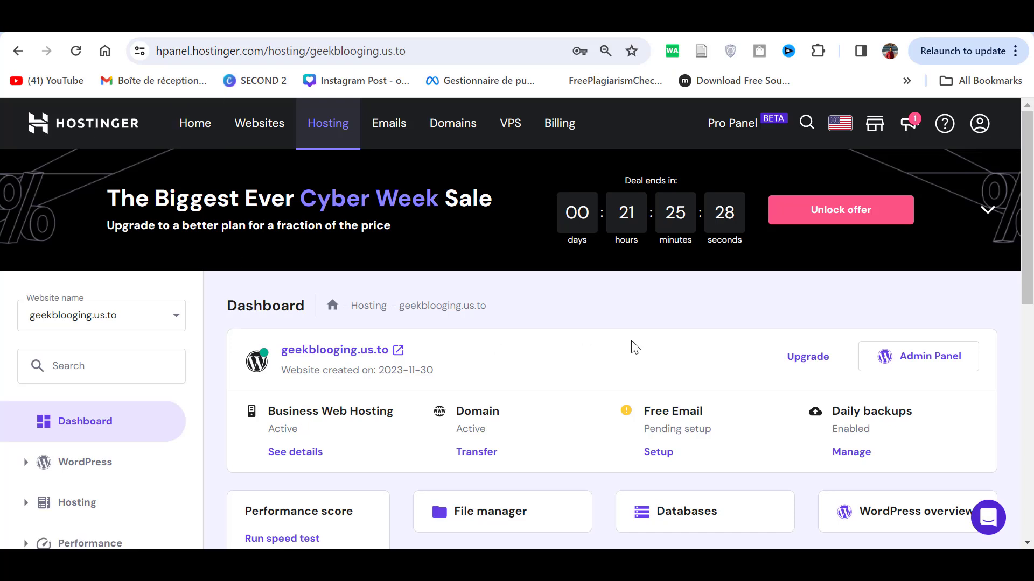
Open the geekblooging.us.to WordPress site from hPanel's Admin Panel button.
left_click(915, 359)
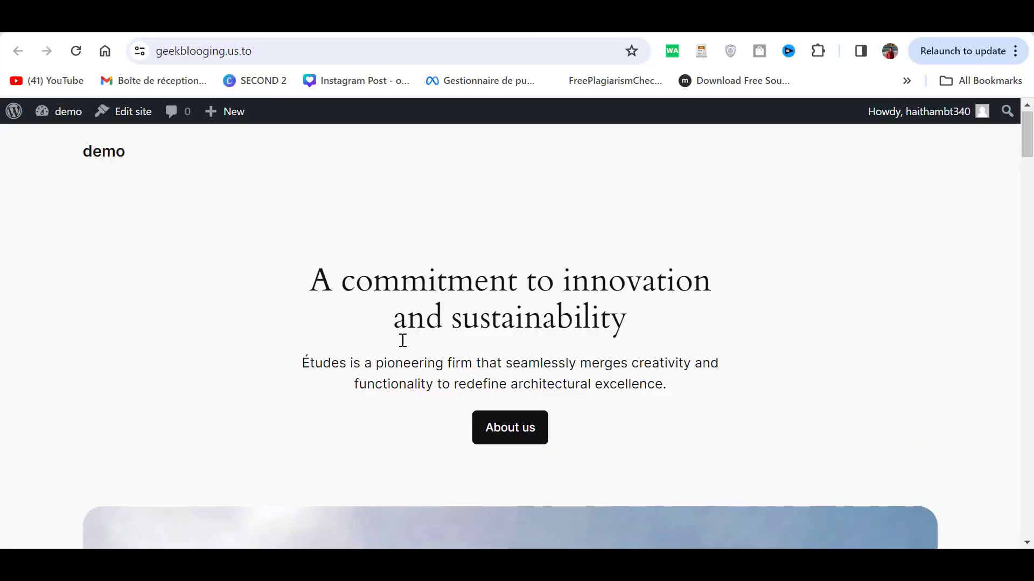
scroll(402, 339, "down", 8)
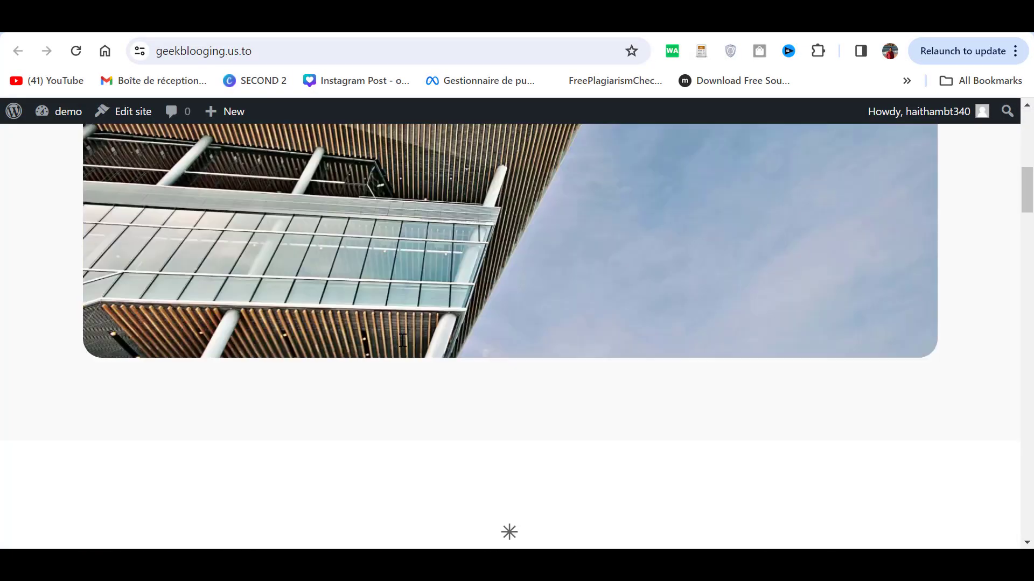
scroll(401, 339, "down", 15)
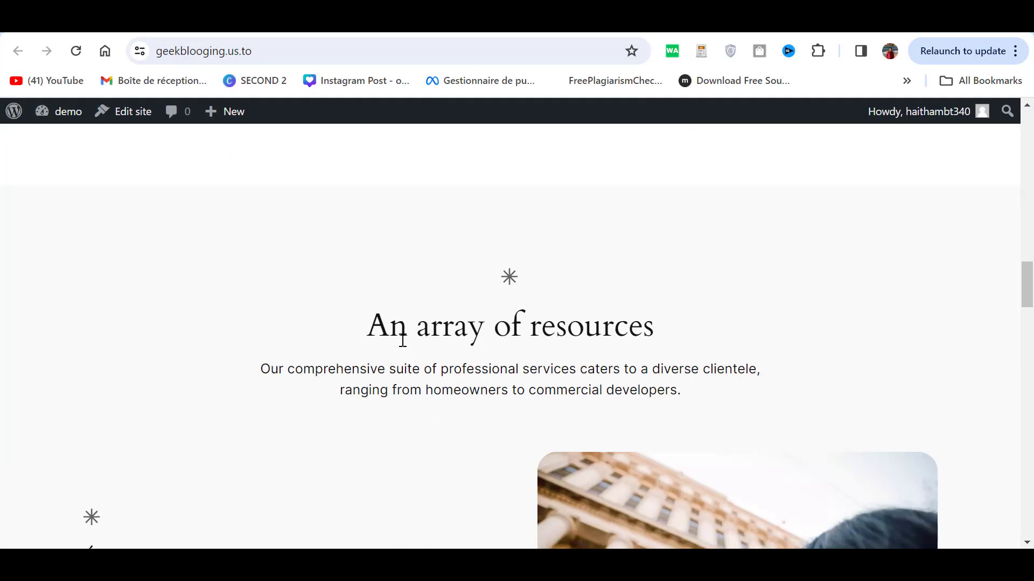
scroll(402, 340, "down", 17)
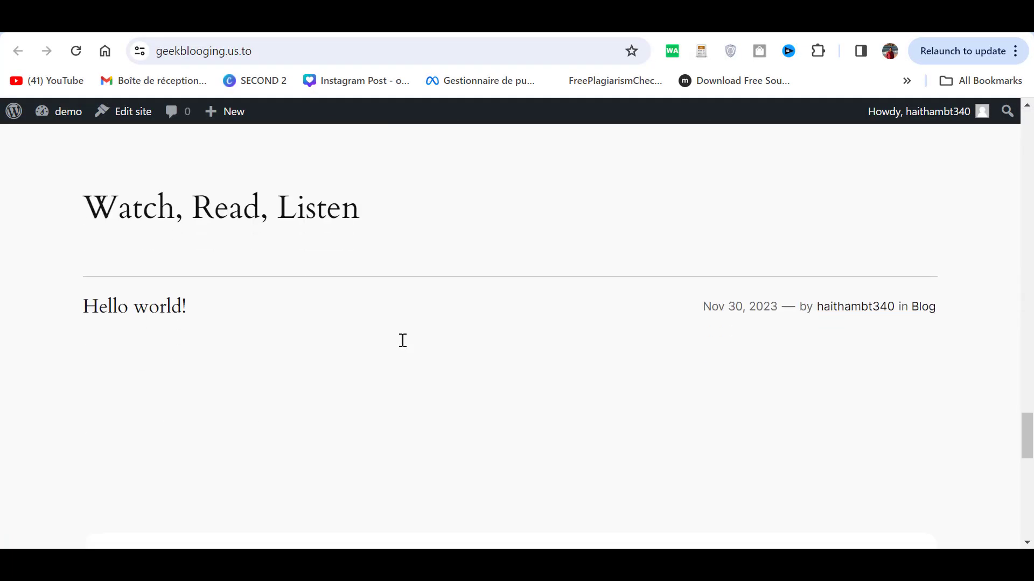
scroll(403, 341, "up", 17)
scroll(402, 340, "up", 15)
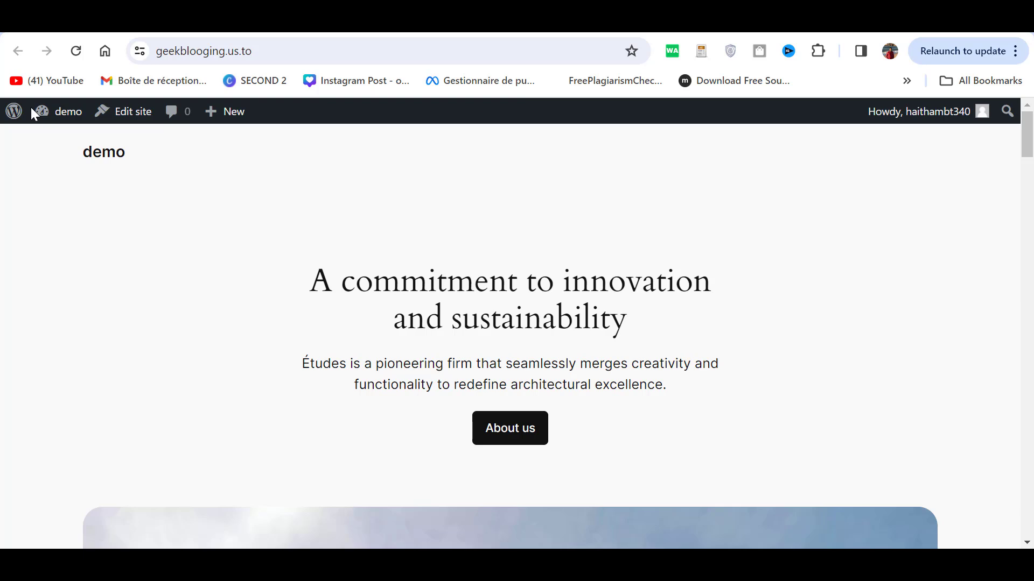
mouse_move(8, 111)
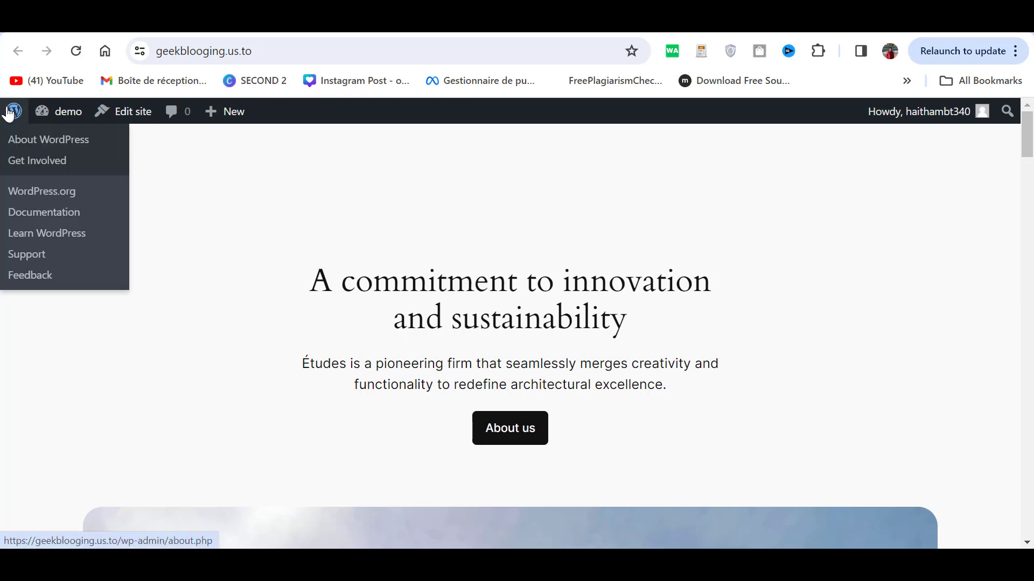
Search Add New Plugin for 'all in one migration', then install and activate All-in-One WP Migration.
left_click(53, 161)
scroll(233, 378, "down", 1)
mouse_move(56, 421)
scroll(56, 422, "down", 4)
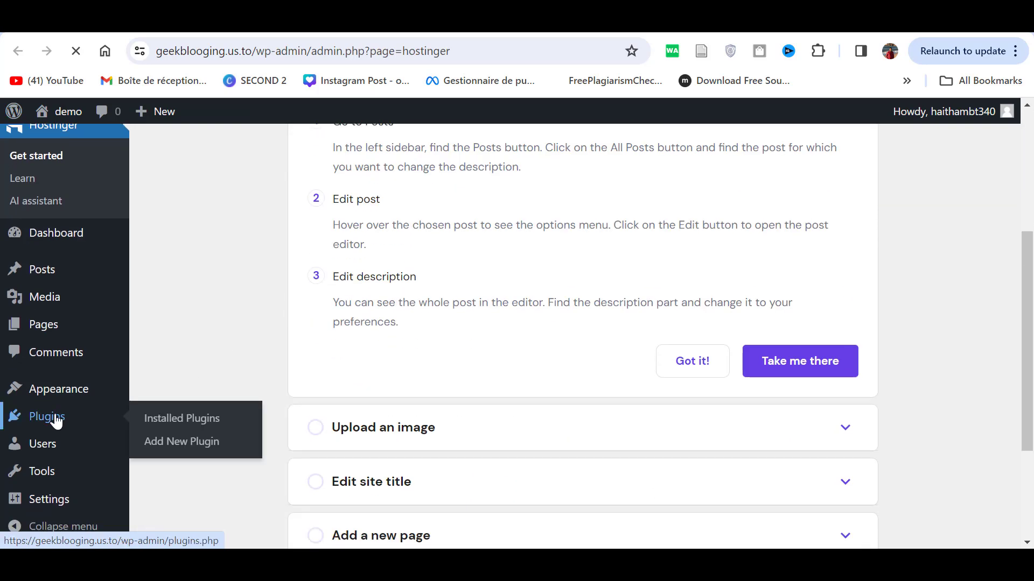
left_click(178, 451)
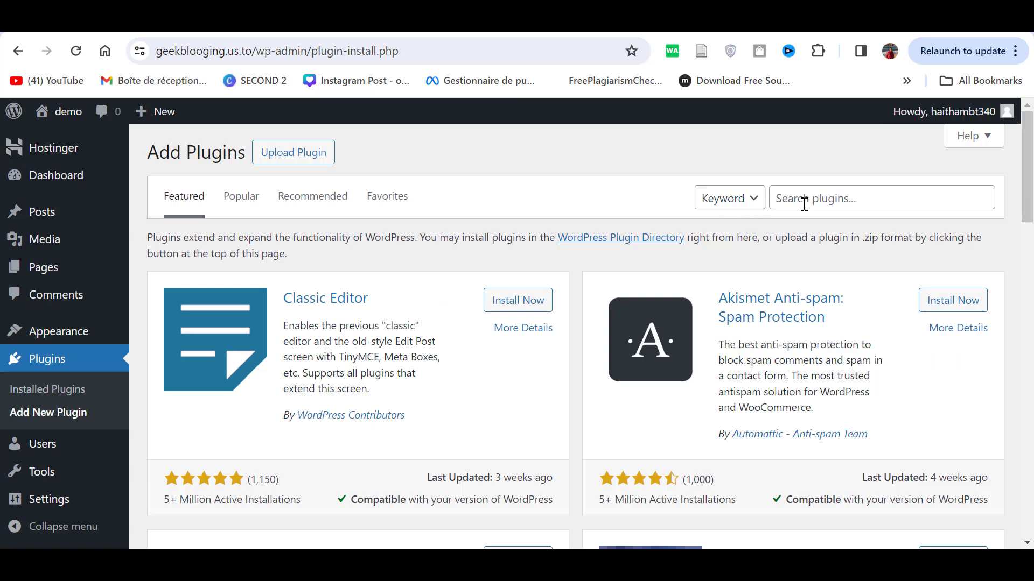
left_click(804, 204)
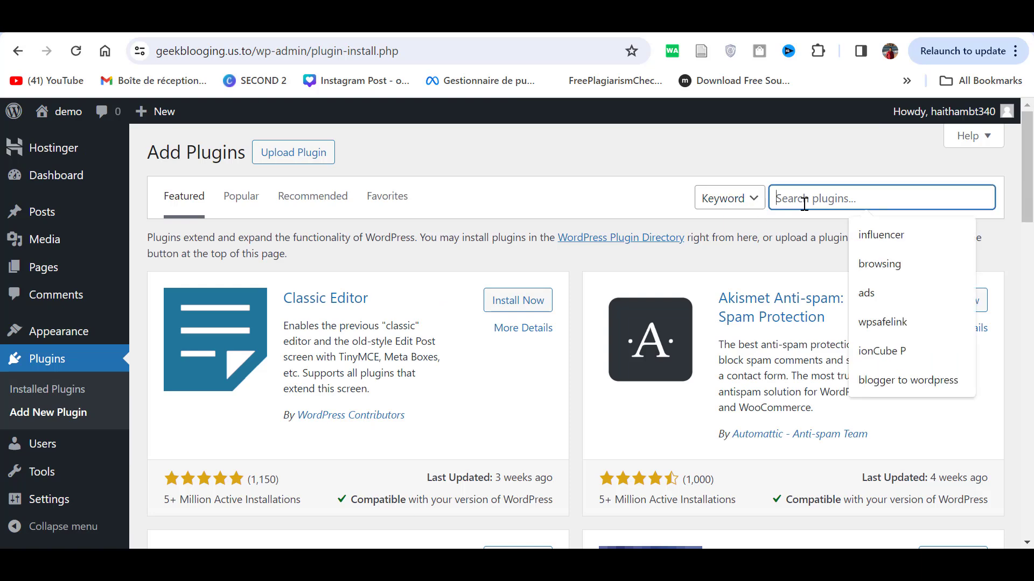
type("all in one migration")
left_click(518, 289)
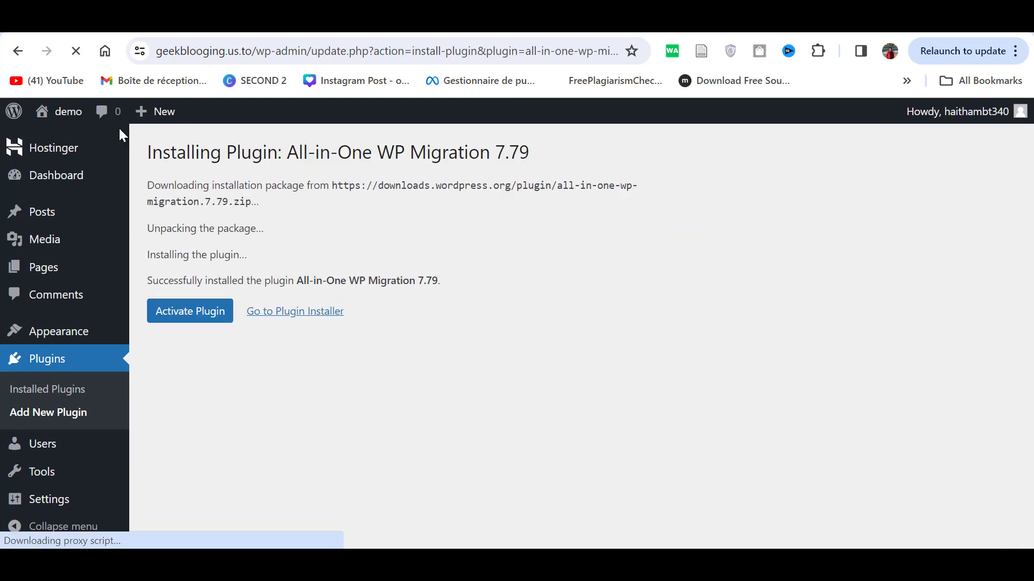
left_click(178, 313)
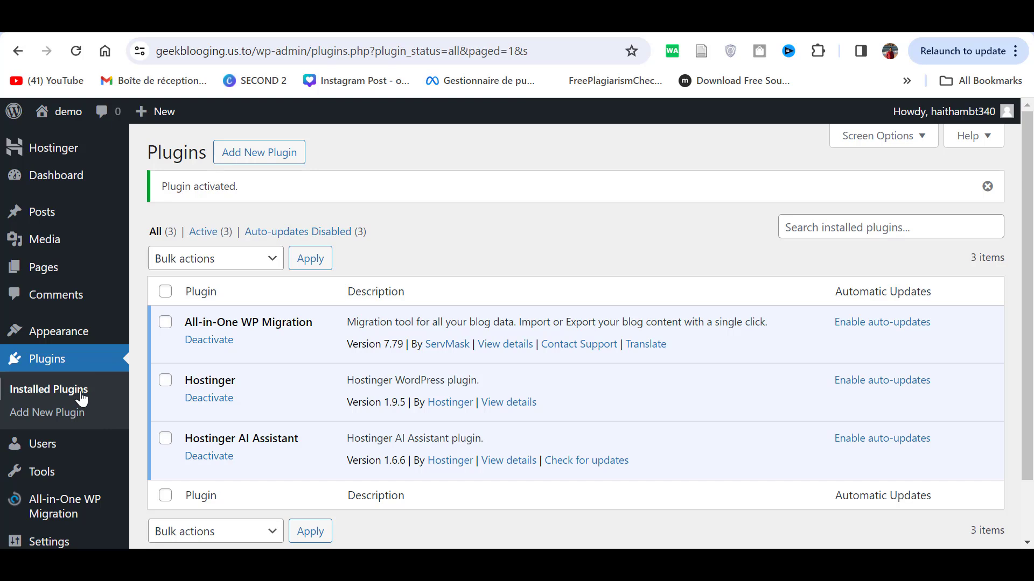
Export the whole site to a file with All-in-One WP Migration.
mouse_move(73, 514)
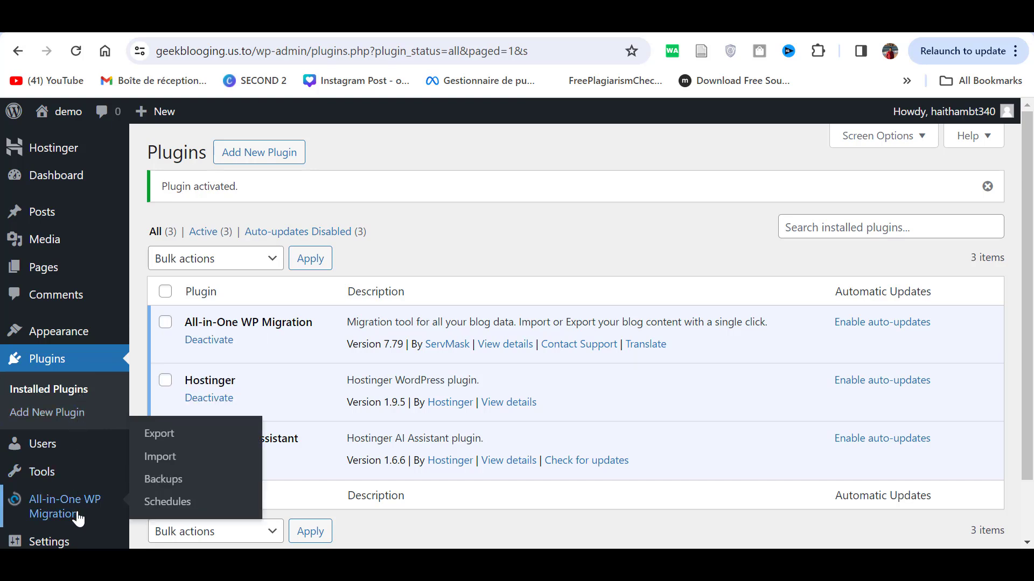
left_click(160, 433)
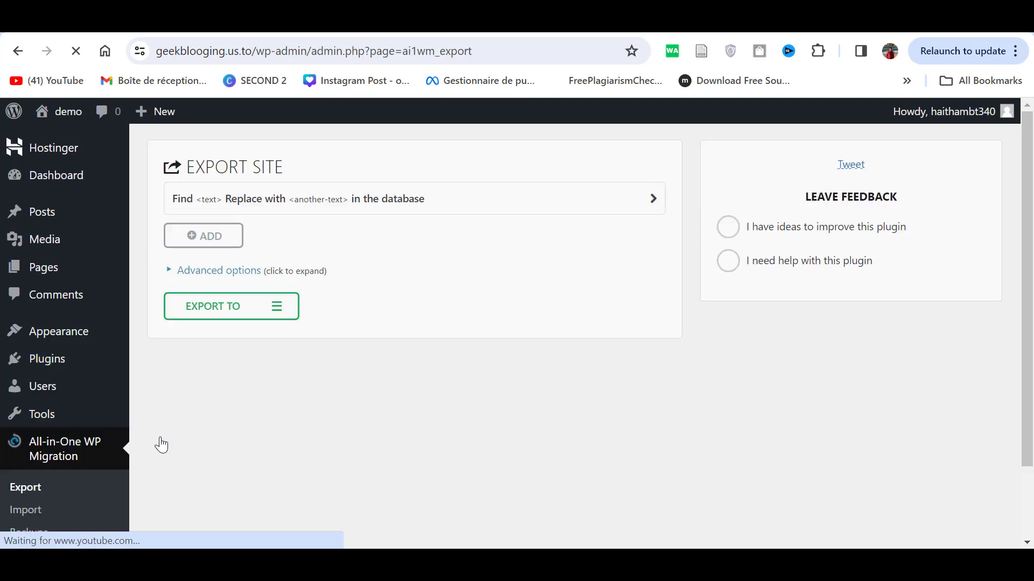
left_click(264, 311)
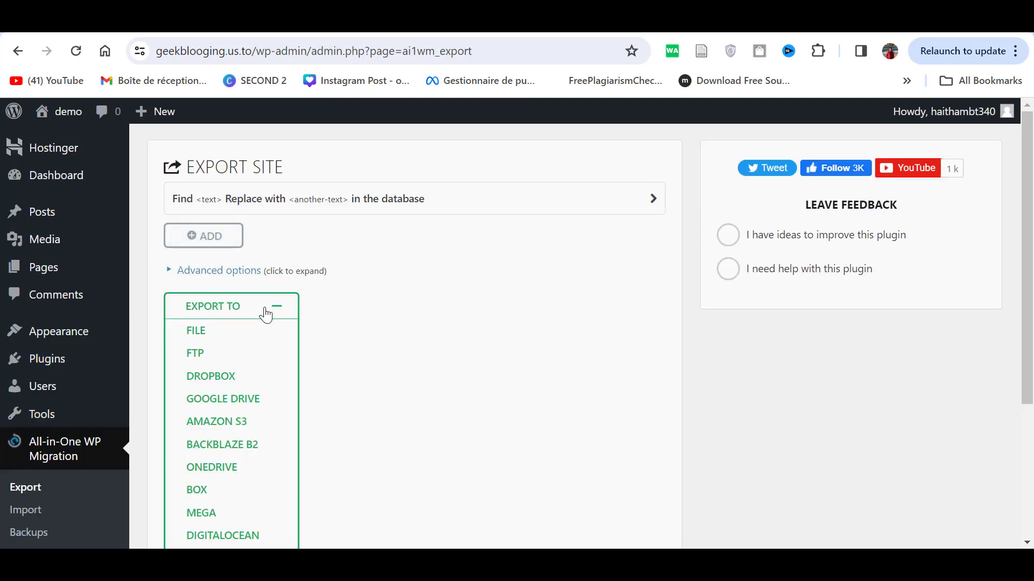
left_click(197, 331)
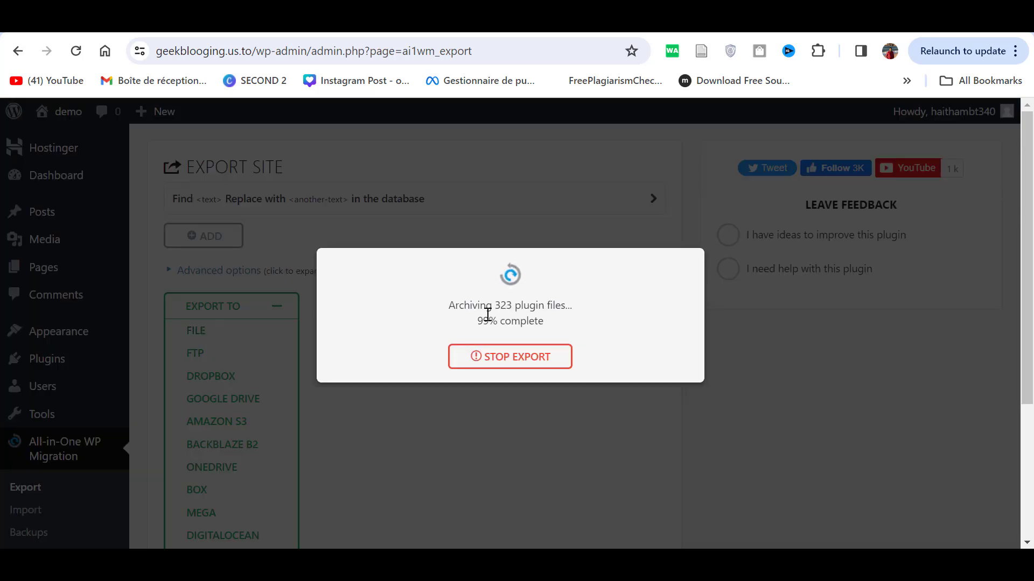
Download the 19 MB export file and switch to the geekblooging.shop tab.
left_click(545, 320)
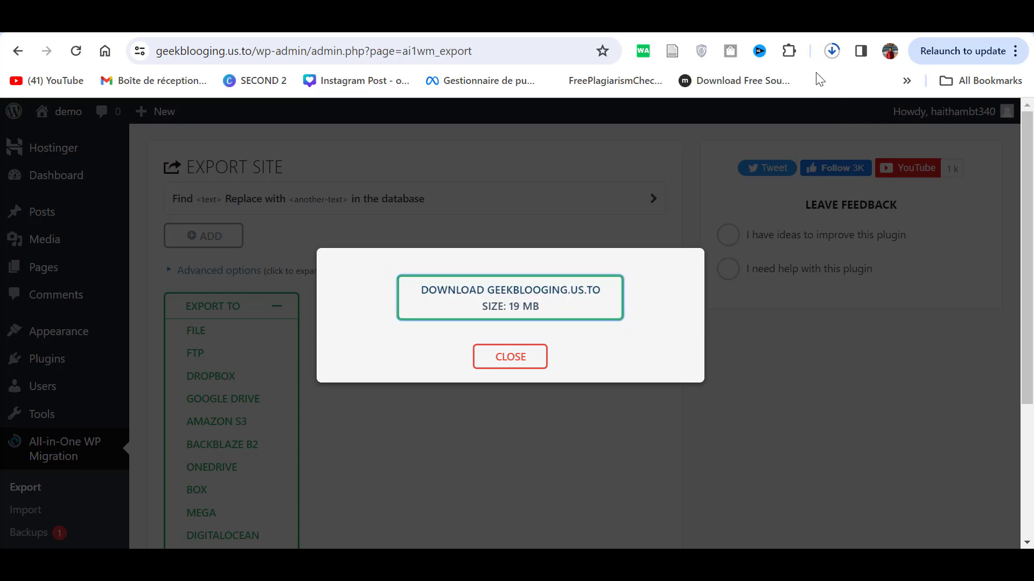
left_click(832, 52)
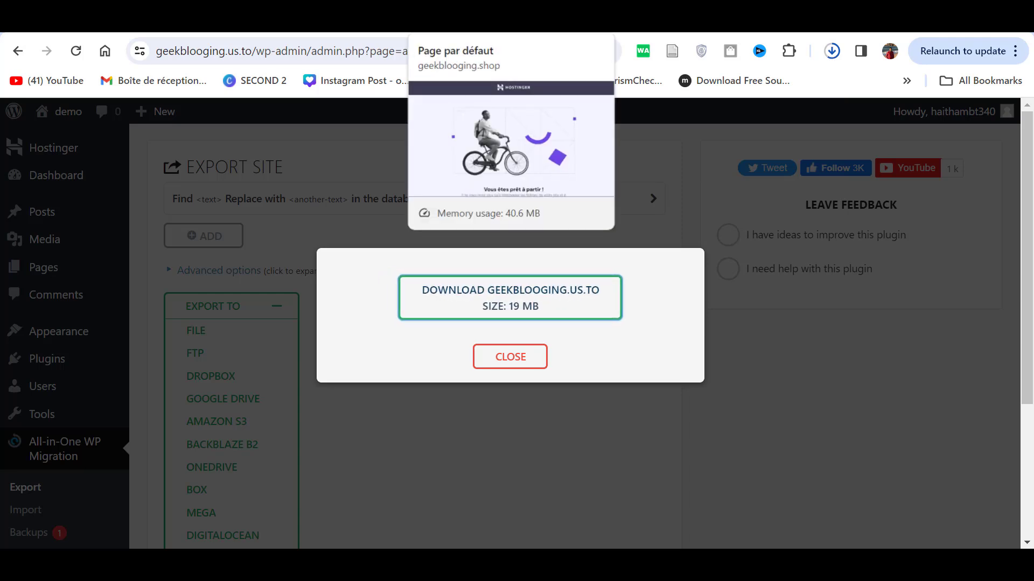
left_click(458, 22)
Open the Auto installer from the geekblooging.shop hPanel dashboard.
left_click(264, 48)
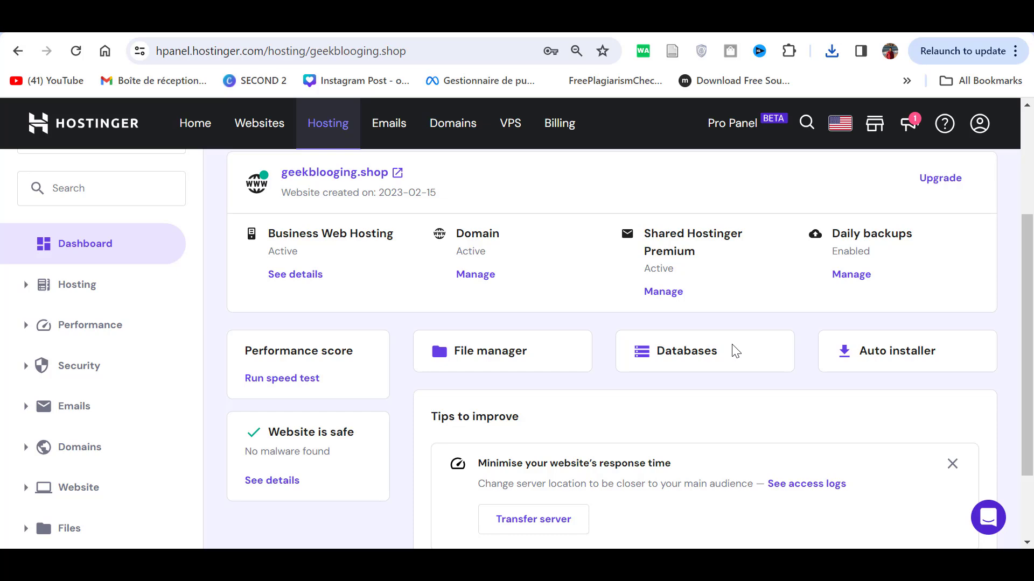
scroll(736, 352, "up", 2)
left_click(889, 424)
scroll(520, 389, "down", 3)
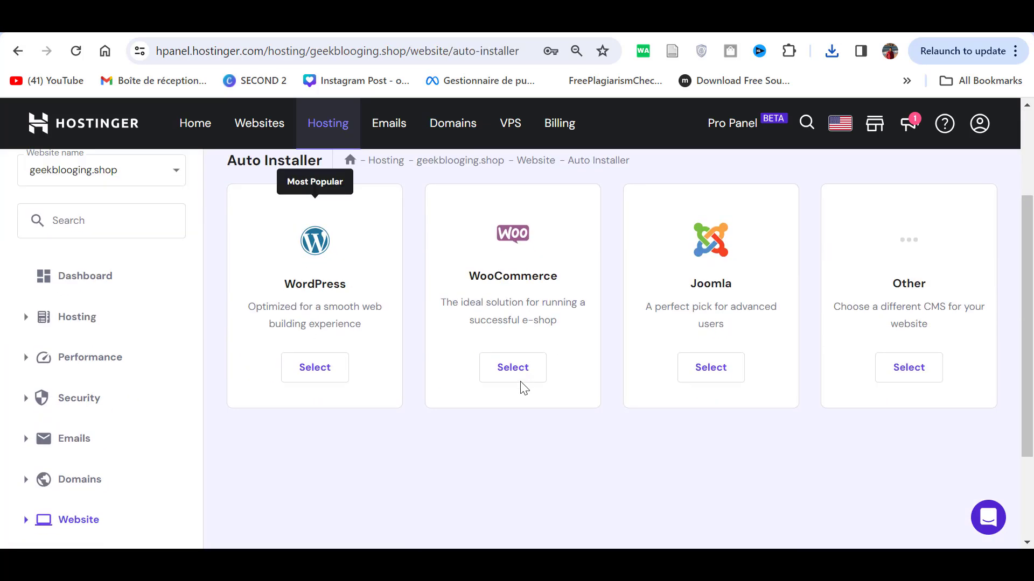
Install WordPress on geekblooging.shop with the website title 'demo'.
left_click(294, 379)
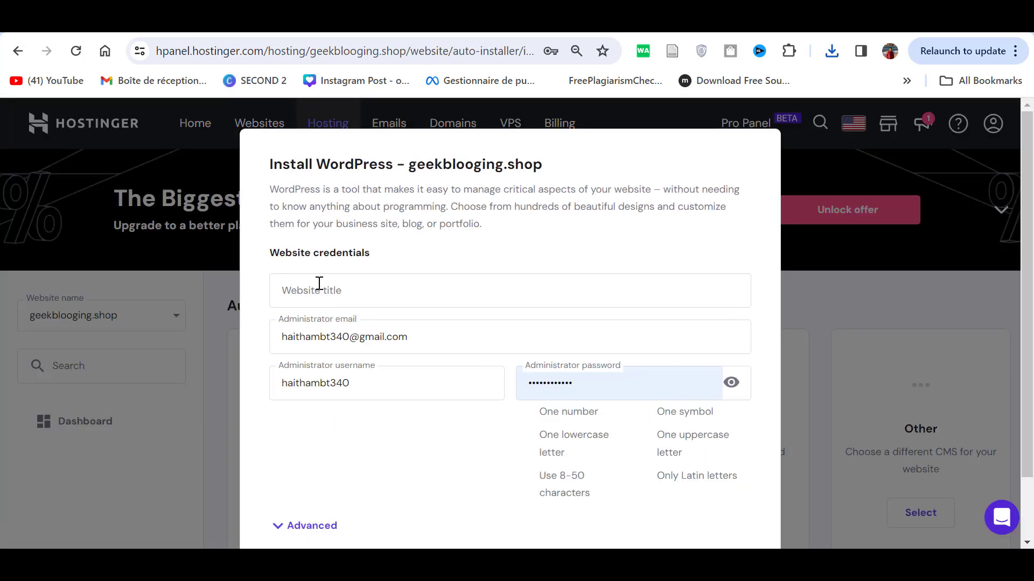
left_click(319, 283)
left_click(411, 331)
key("Return")
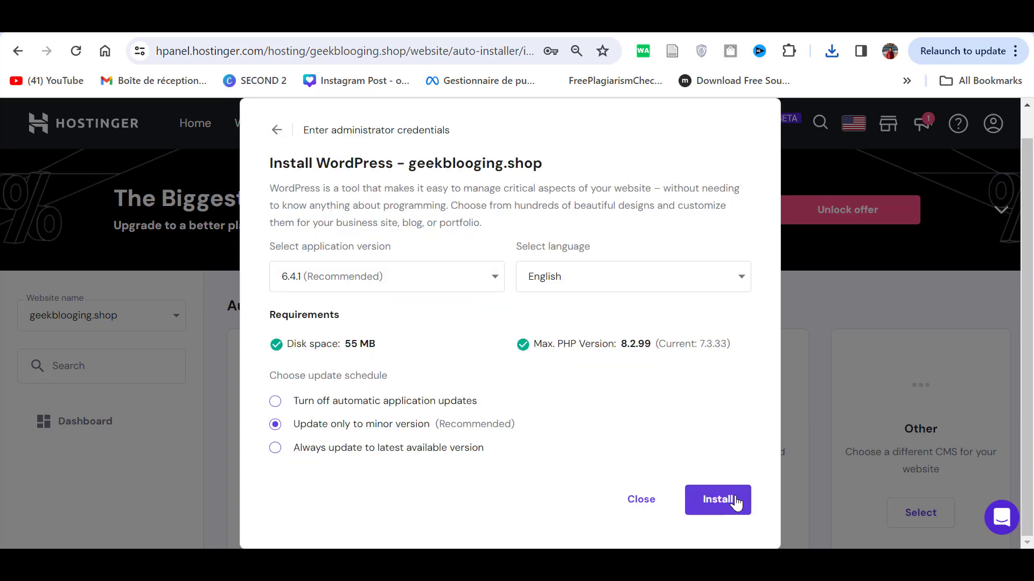
left_click(735, 502)
Open the .shop site's WordPress admin and install All-in-One WP Migration from Add New Plugin.
scroll(875, 430, "down", 2)
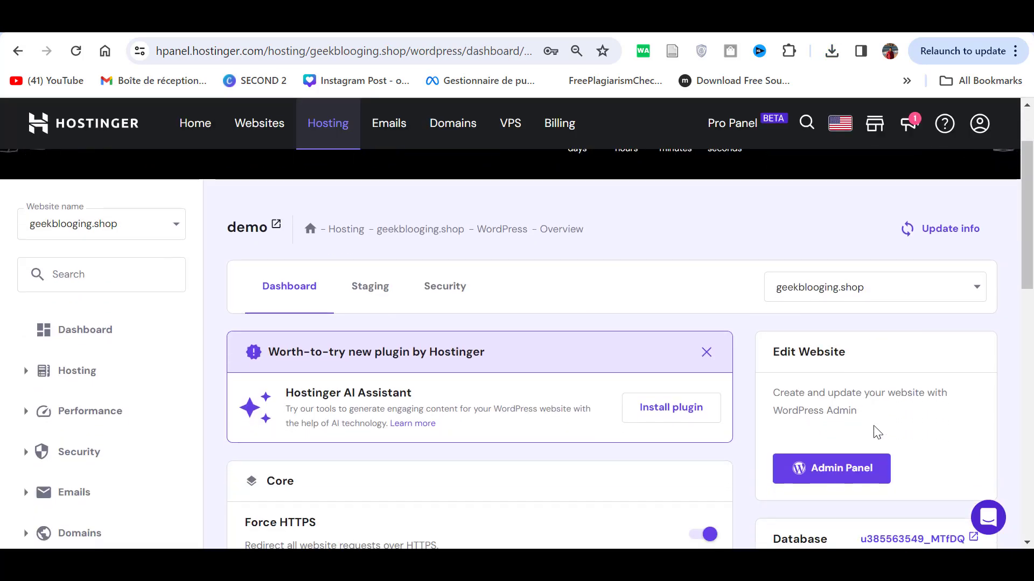
right_click(879, 441)
left_click(829, 469)
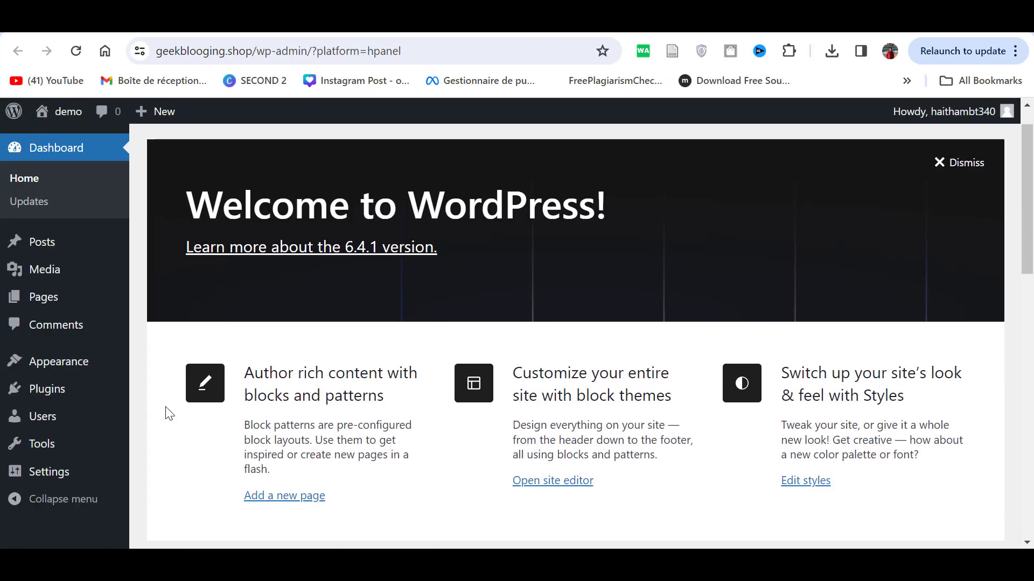
scroll(166, 406, "down", 3)
mouse_move(22, 392)
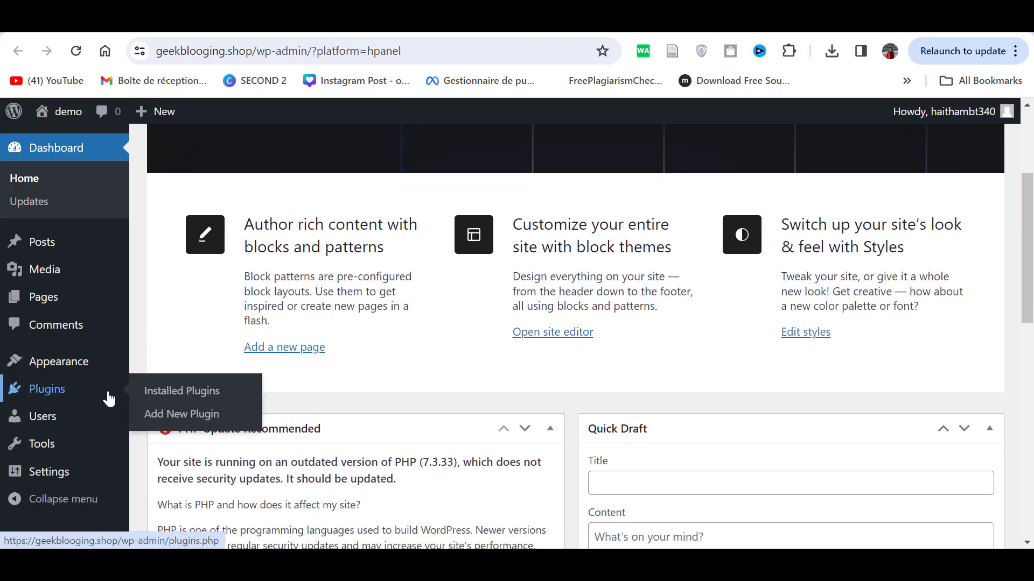
left_click(167, 414)
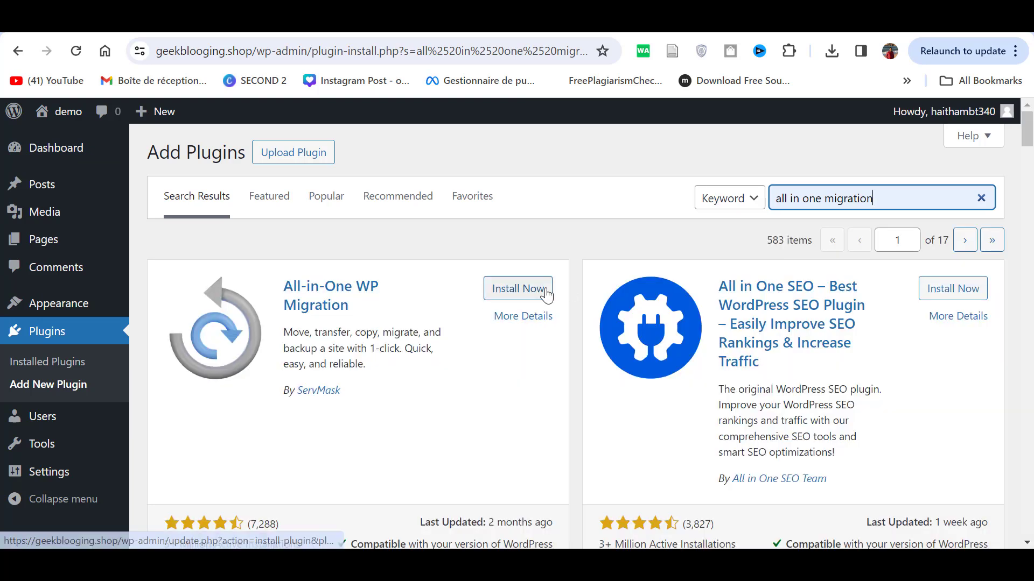
left_click(545, 292)
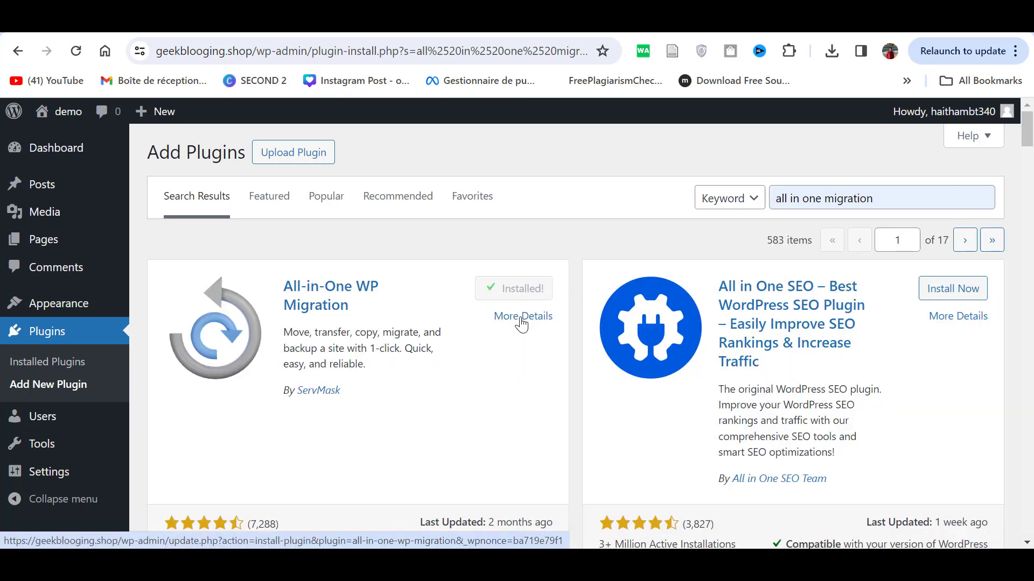
Activate All-in-One WP Migration and check the Import page's 256 MB maximum upload size.
left_click(522, 289)
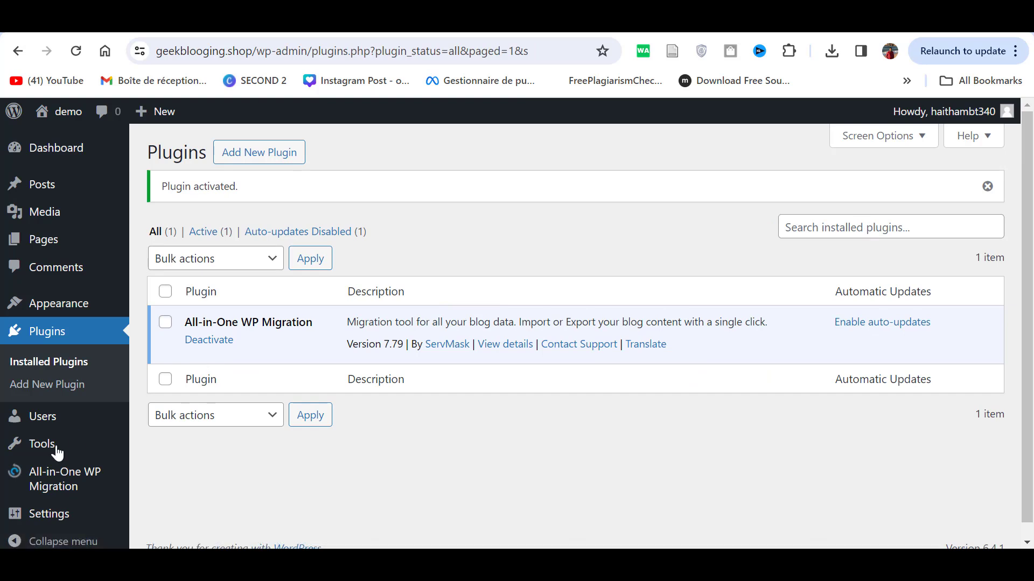
mouse_move(53, 482)
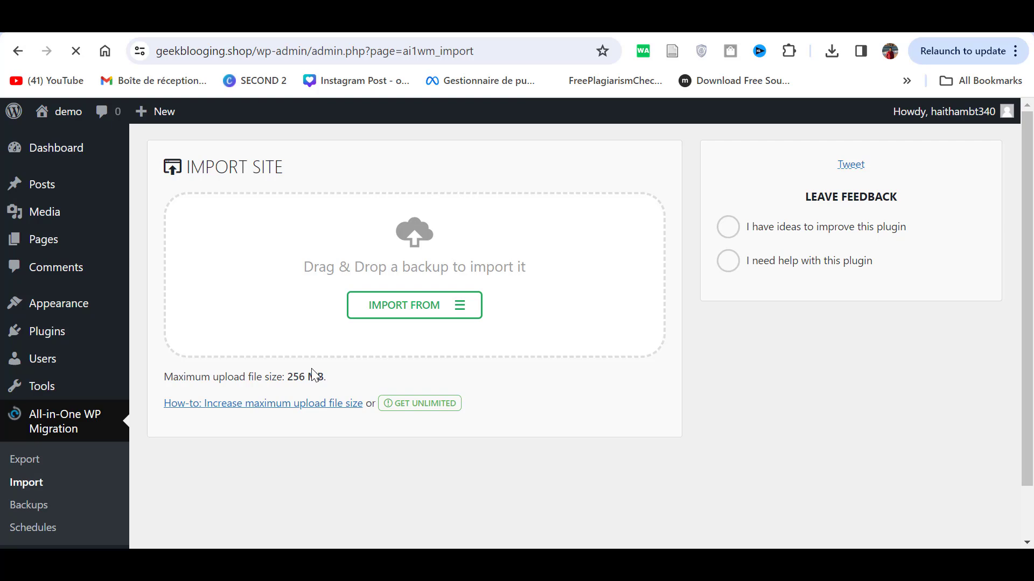
left_click_drag(325, 378, 293, 377)
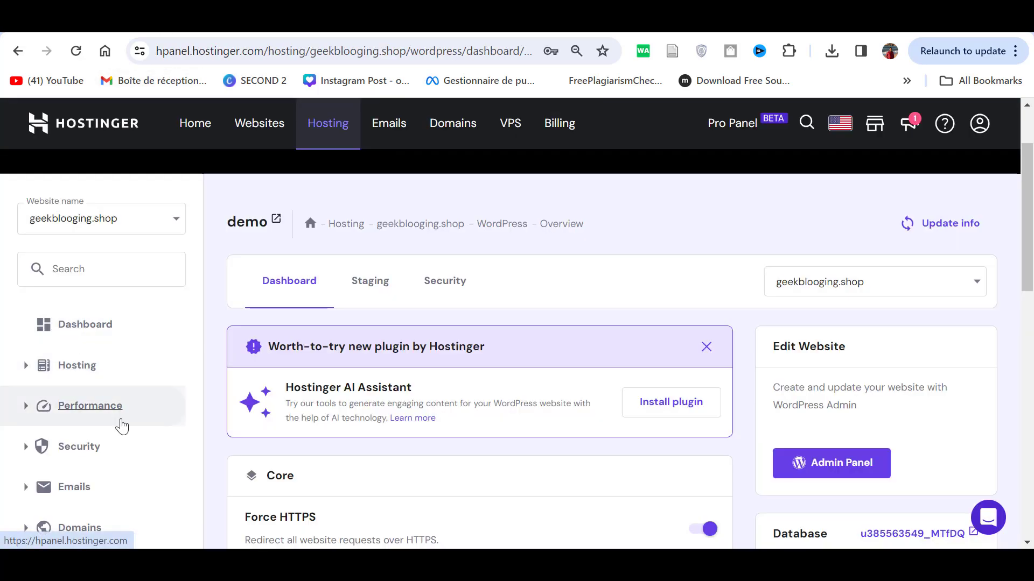
Open public_html/.htaccess for editing in Hostinger File Manager for geekblogging.shop.
scroll(121, 425, "down", 3)
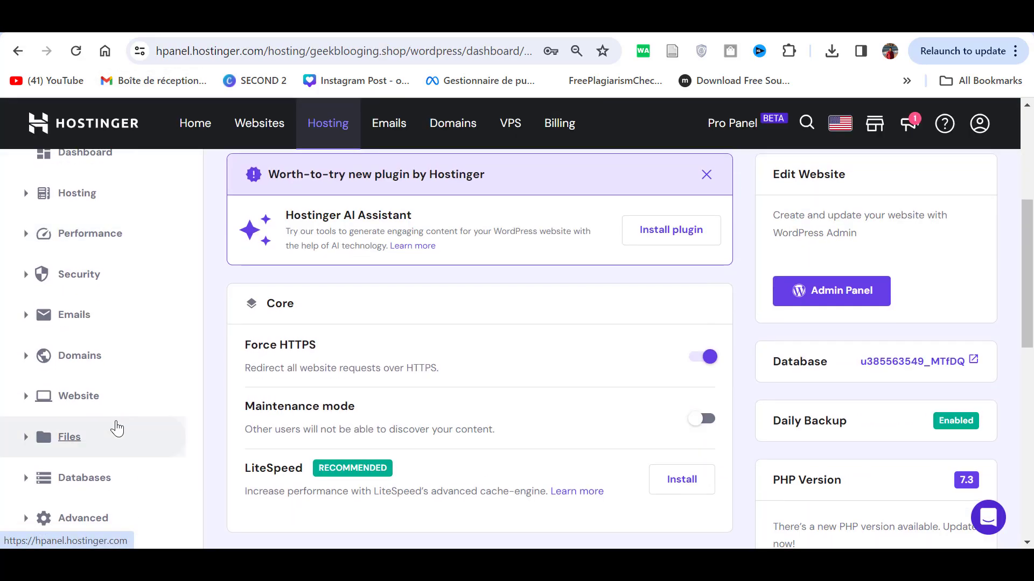
left_click(91, 437)
left_click(88, 473)
left_click(473, 369)
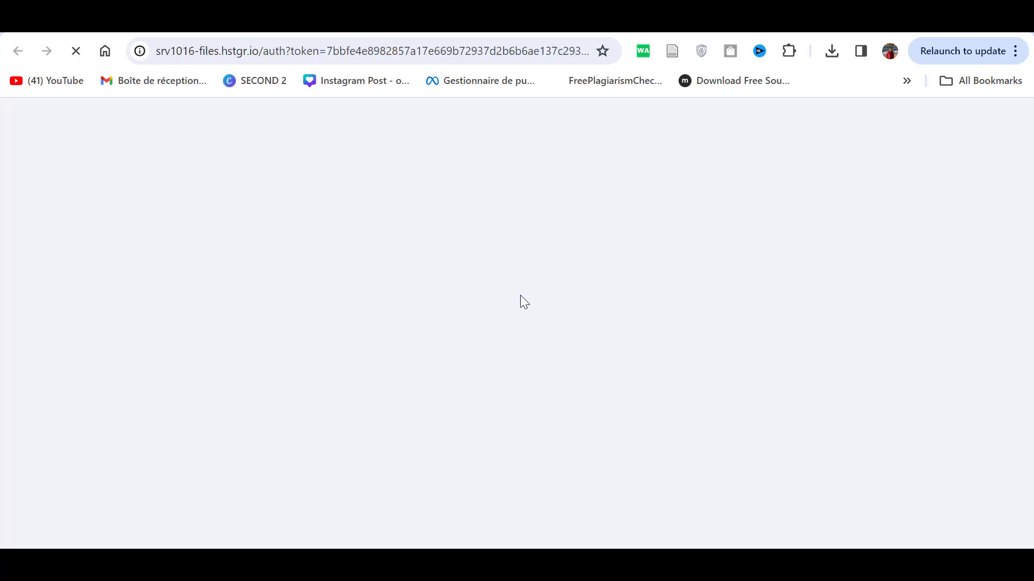
left_click(376, 244)
double_click(377, 243)
scroll(345, 377, "down", 1)
double_click(305, 351)
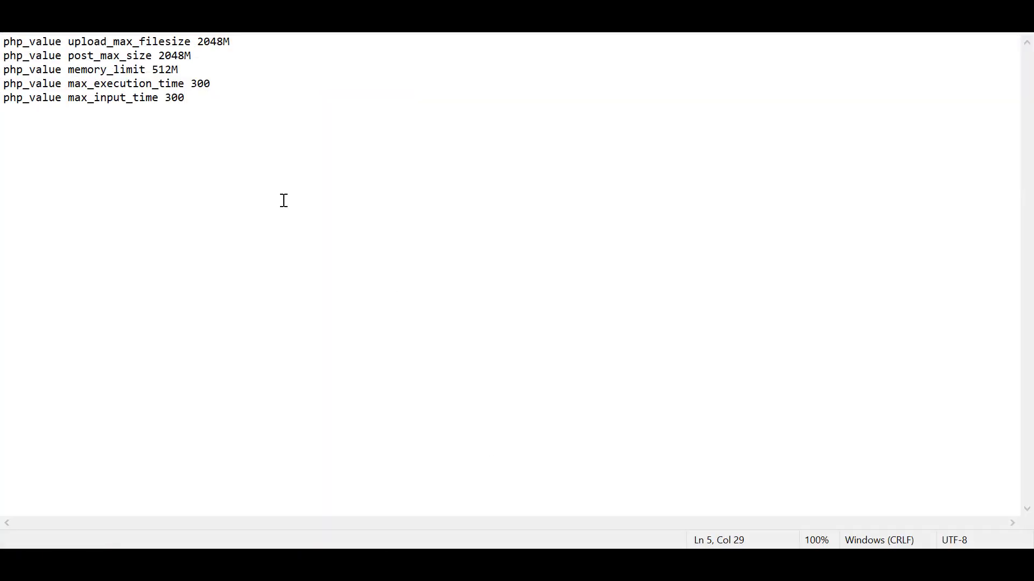
Add five php_value lines raising upload and post limits to 2048M, save, and reload Import.
left_click_drag(281, 201, 8, 37)
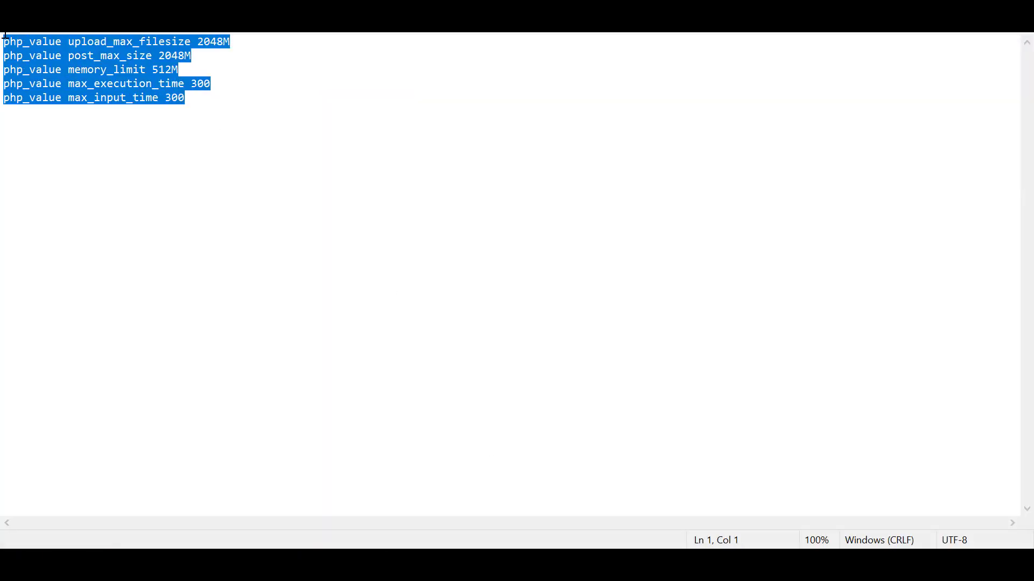
mouse_move(484, 548)
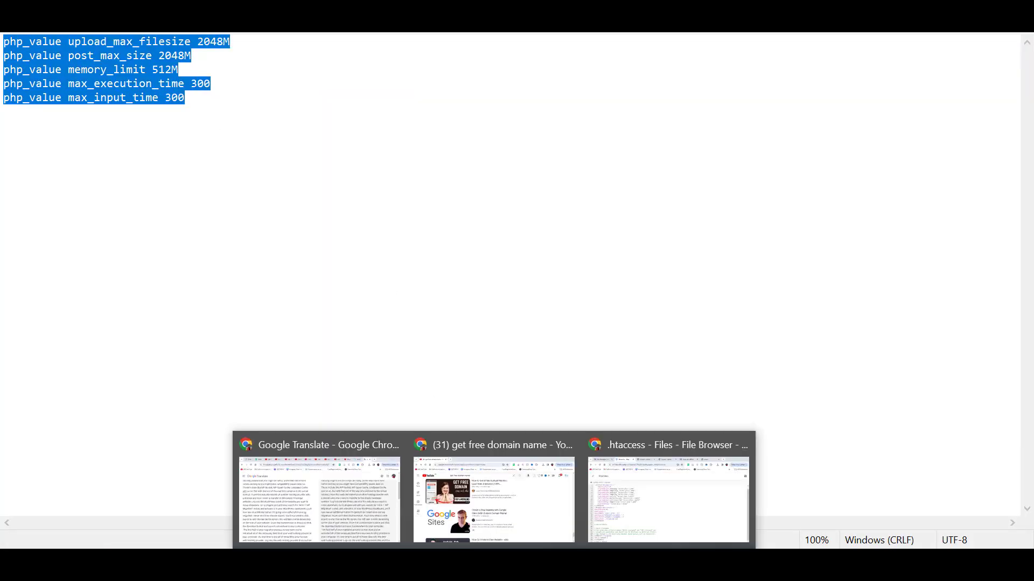
left_click(648, 512)
left_click(123, 541)
key("Return")
type("php_value upload_max_filesize 2048M php_value post_max_size 2048M php_value memory_limit 512M php_value max_execution_time 300 php_value max_input_time 300")
left_click_drag(375, 421, 403, 421)
left_click_drag(314, 444, 345, 445)
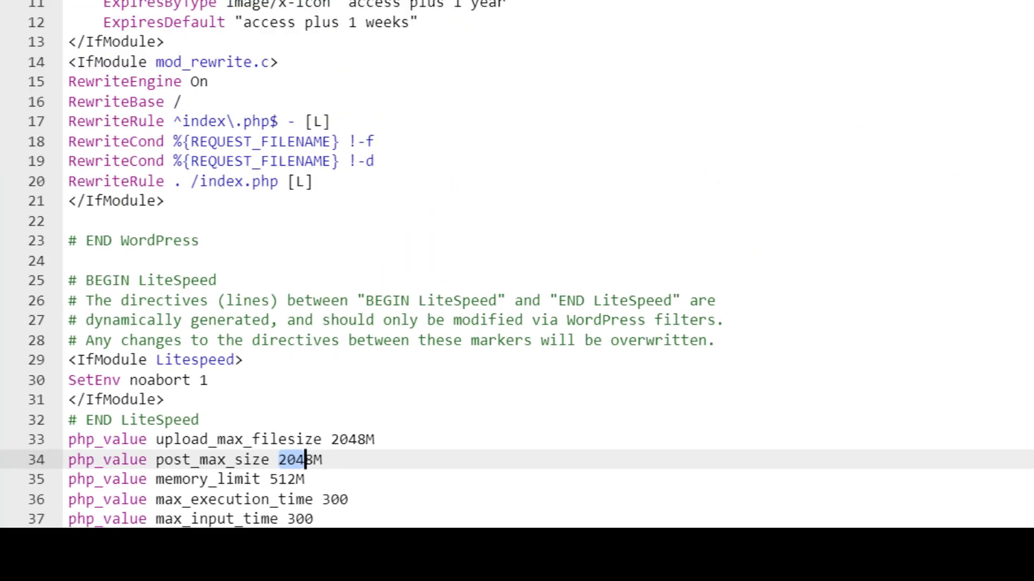
left_click(1010, 124)
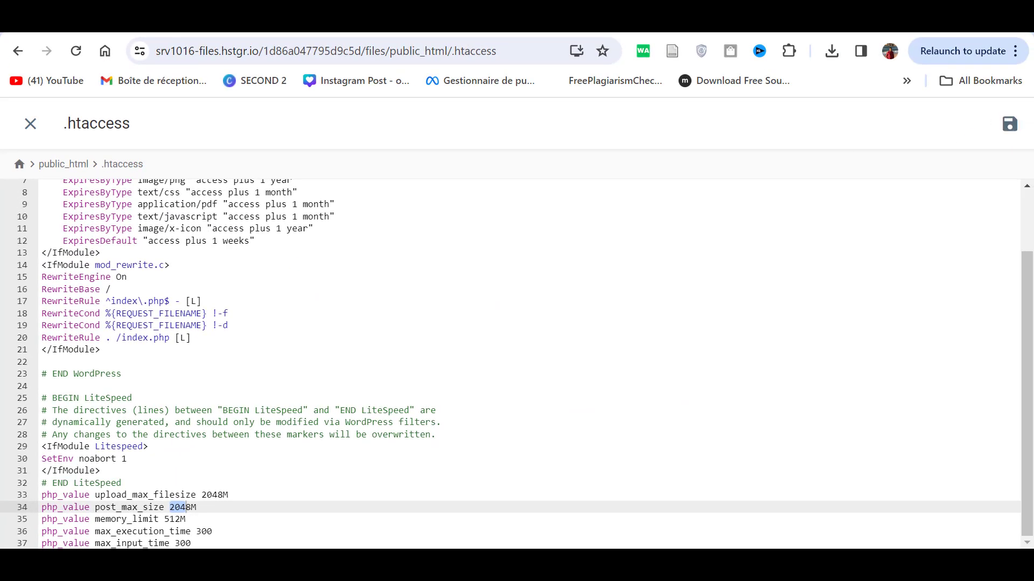
left_click(350, 16)
left_click(76, 50)
Import the downloaded .wpress backup by dropping it on the Import zone, then continue to permalinks.
left_click(435, 313)
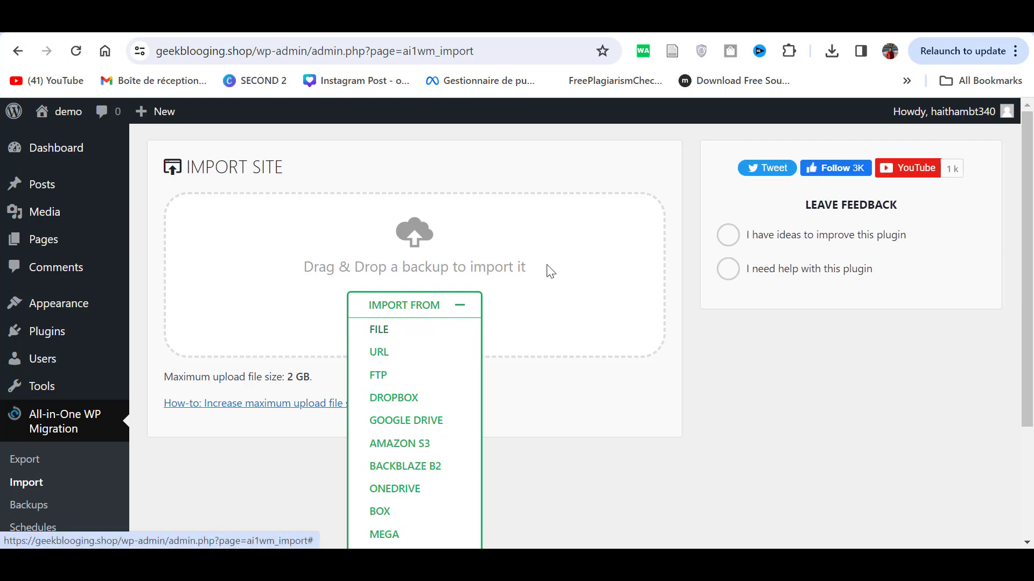
left_click(832, 50)
left_click_drag(729, 137, 397, 272)
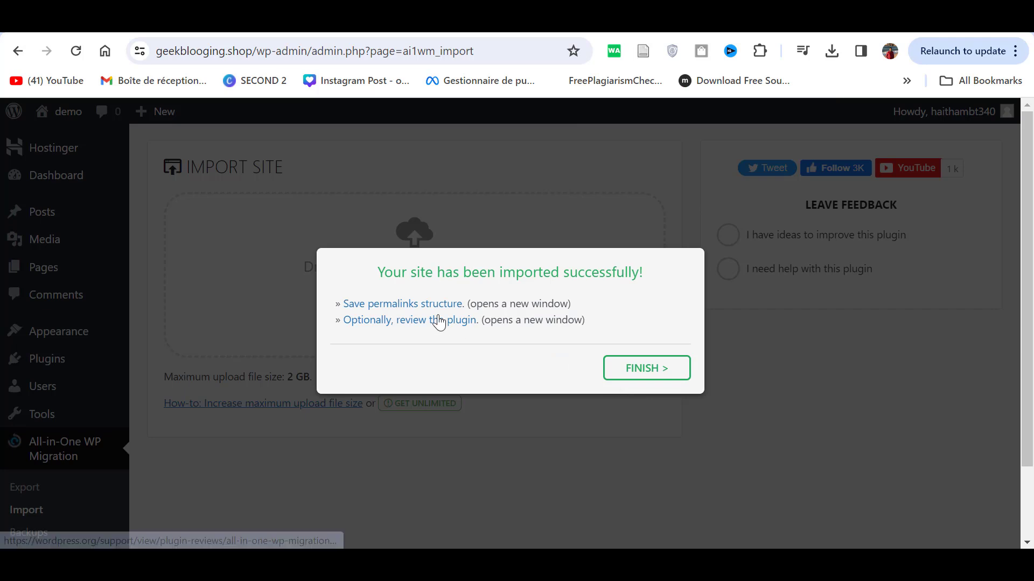
left_click(413, 305)
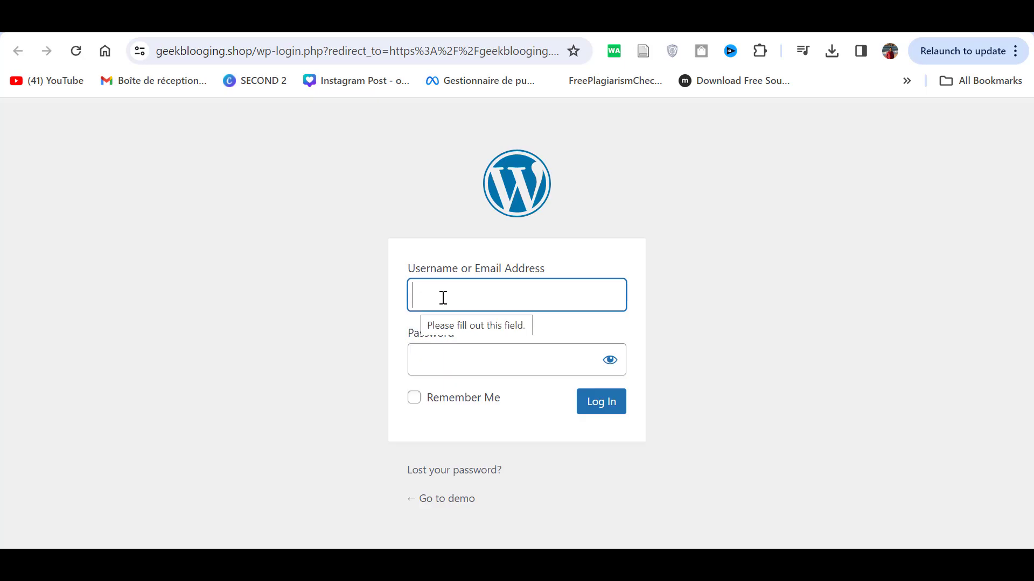
Enter the login username and sign in to the .shop WordPress site.
left_click(445, 297)
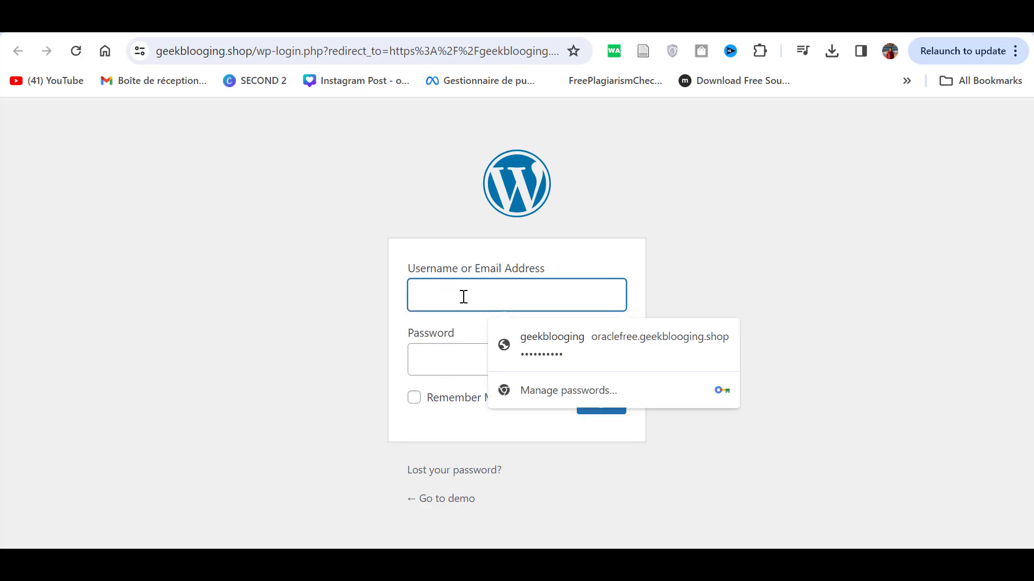
type("g")
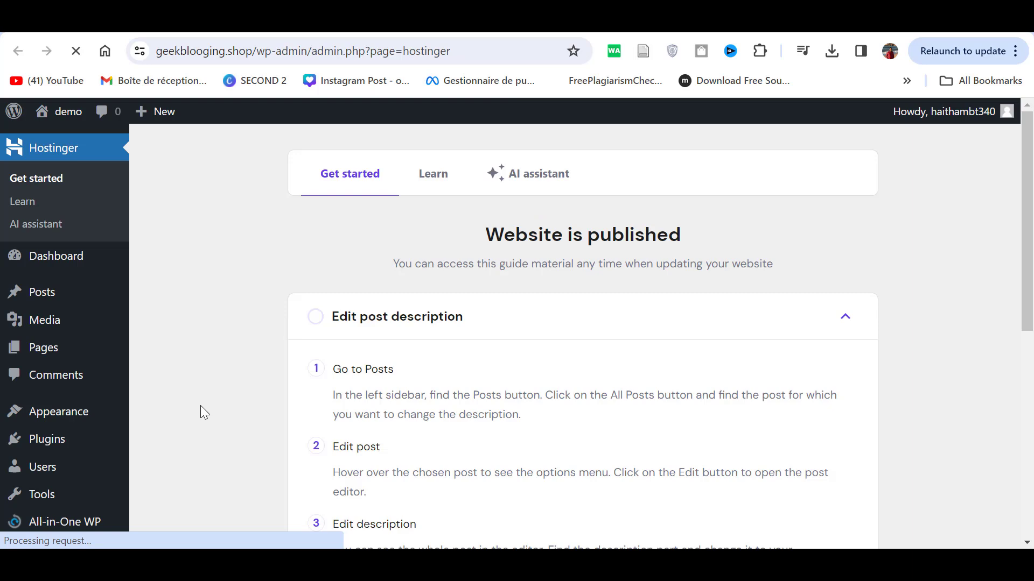
scroll(200, 407, "down", 3)
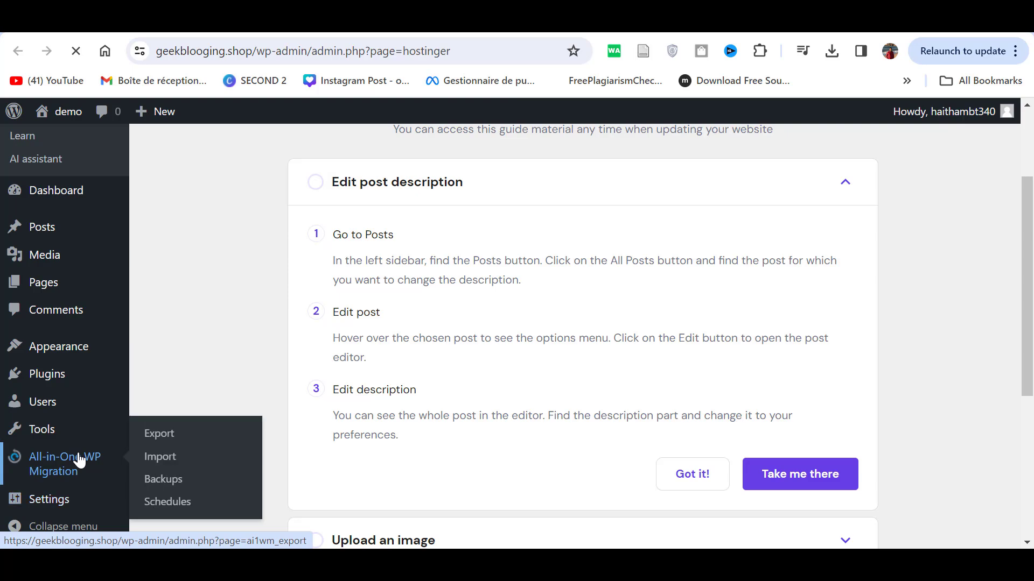
Set the permalink structure to Post name (/%postname%/) and save the changes.
mouse_move(66, 492)
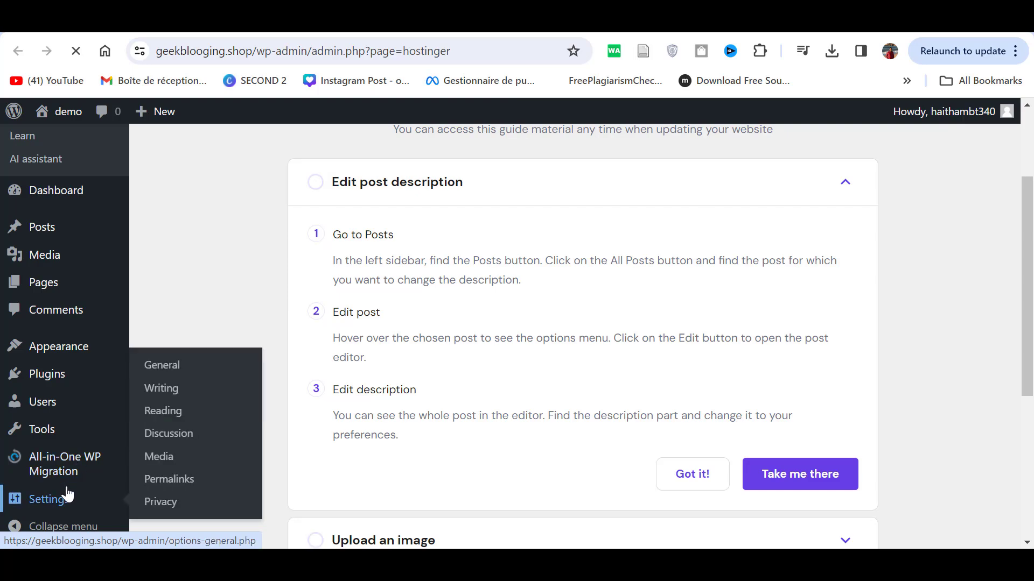
left_click(170, 480)
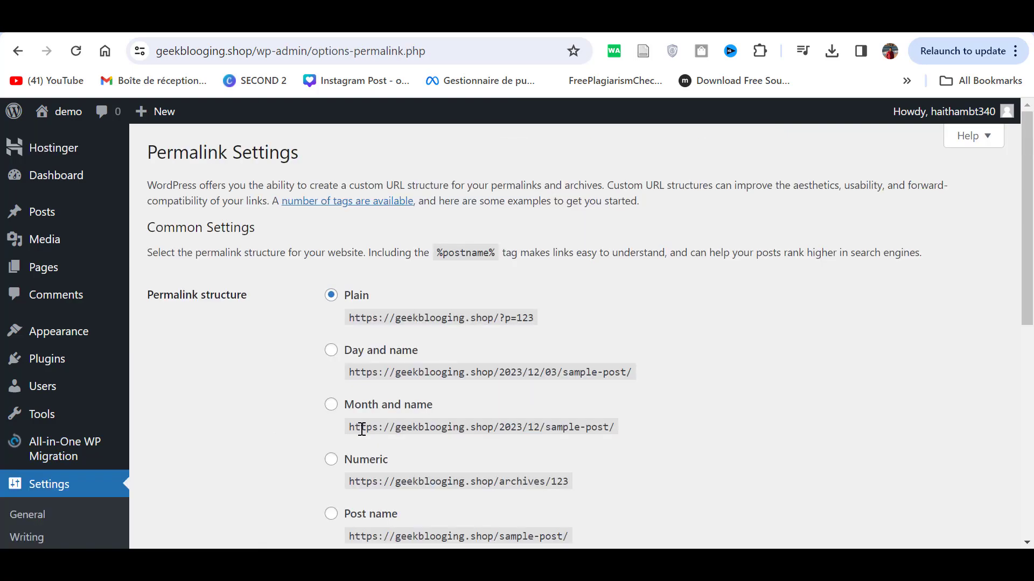
scroll(379, 375, "down", 3)
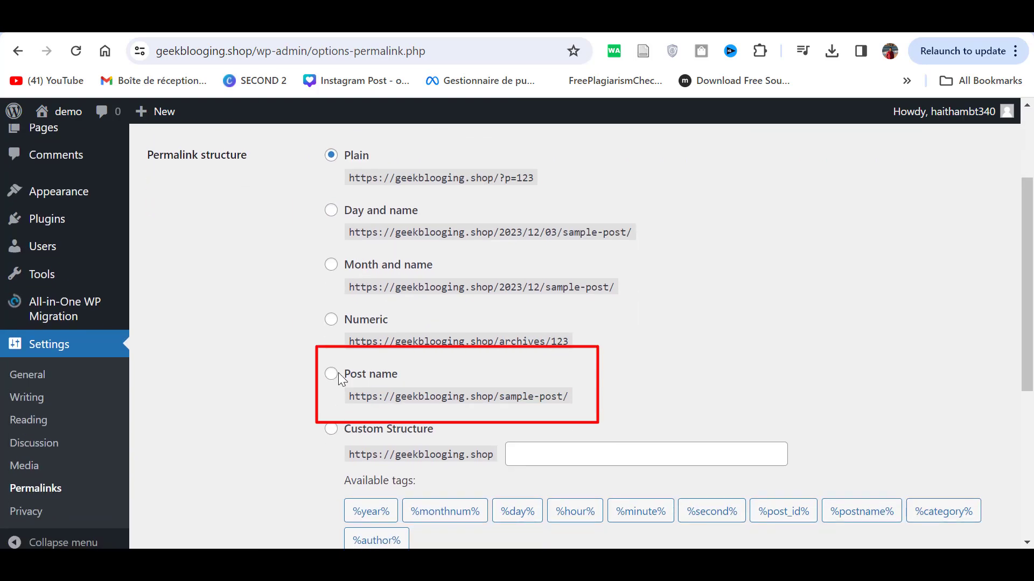
left_click(339, 373)
scroll(330, 373, "down", 5)
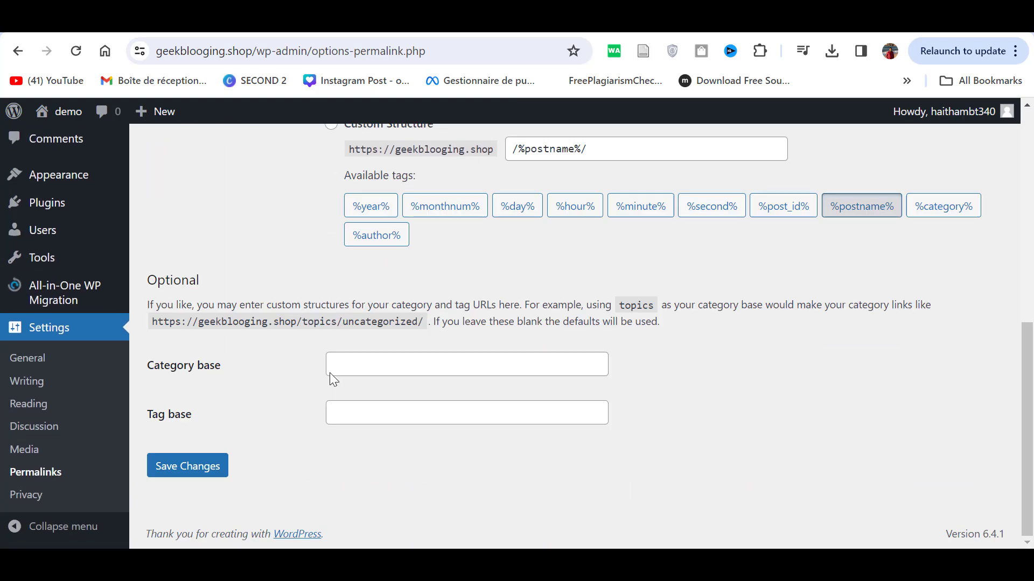
left_click(183, 468)
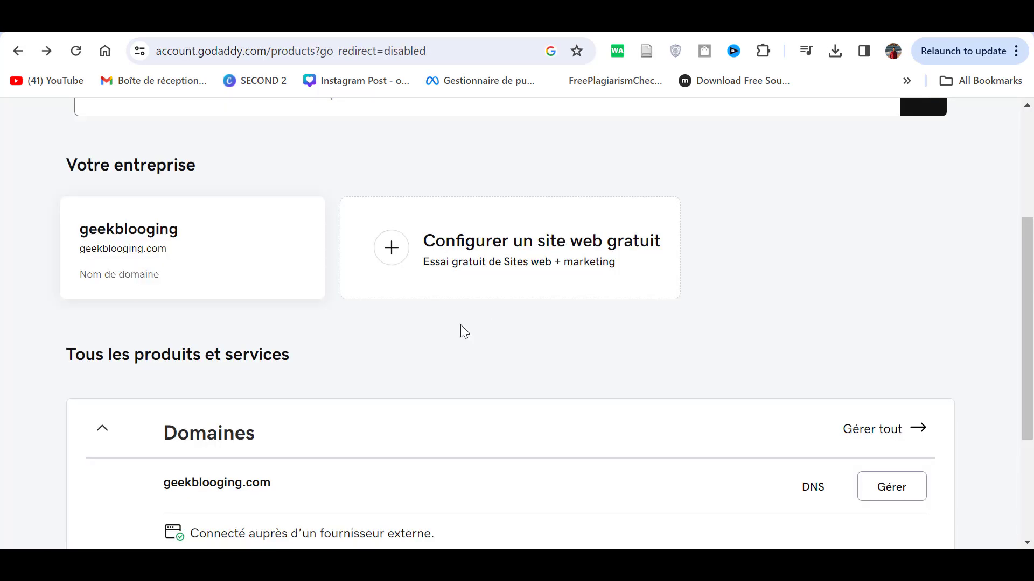
Bring up geekblogging.com's Serveurs de noms tab showing ns1 and ns2.dns-parking.com.
scroll(460, 325, "up", 4)
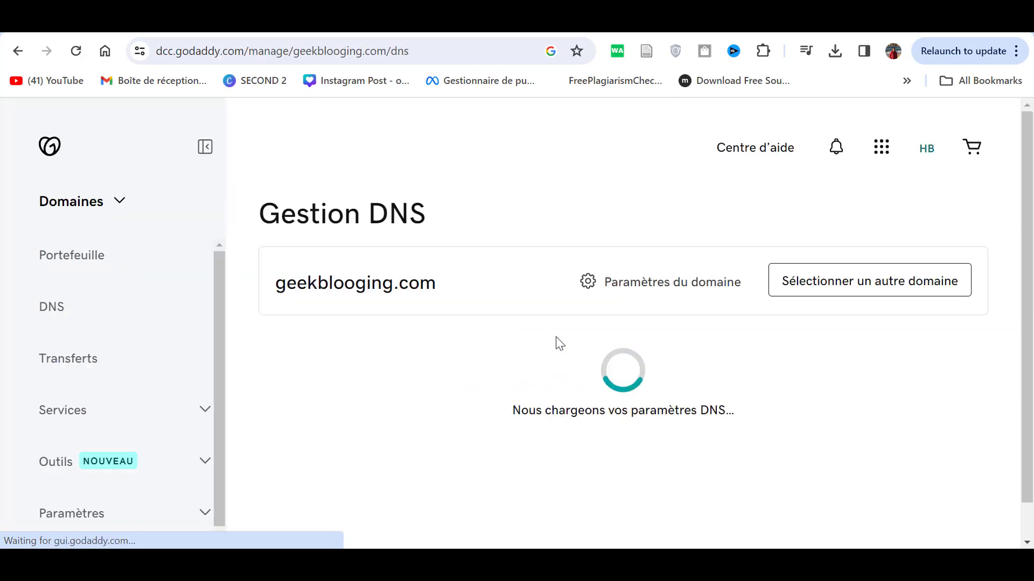
scroll(557, 340, "down", 1)
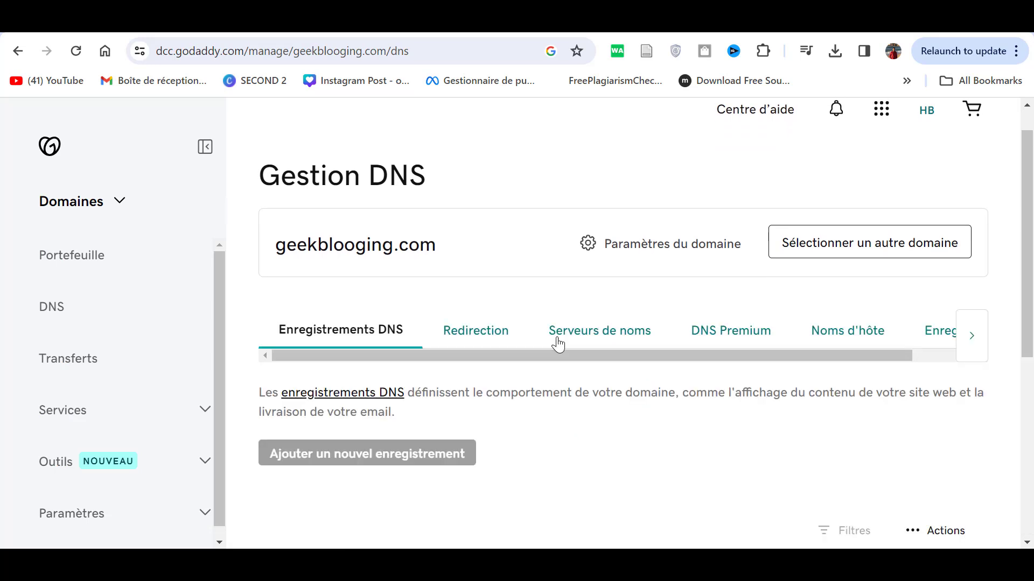
left_click(559, 339)
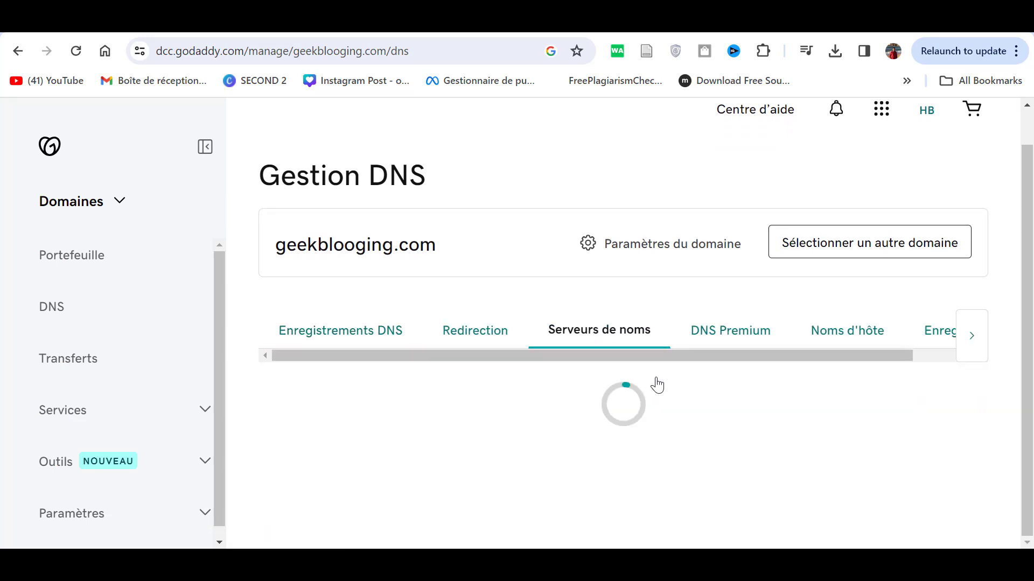
scroll(657, 385, "down", 3)
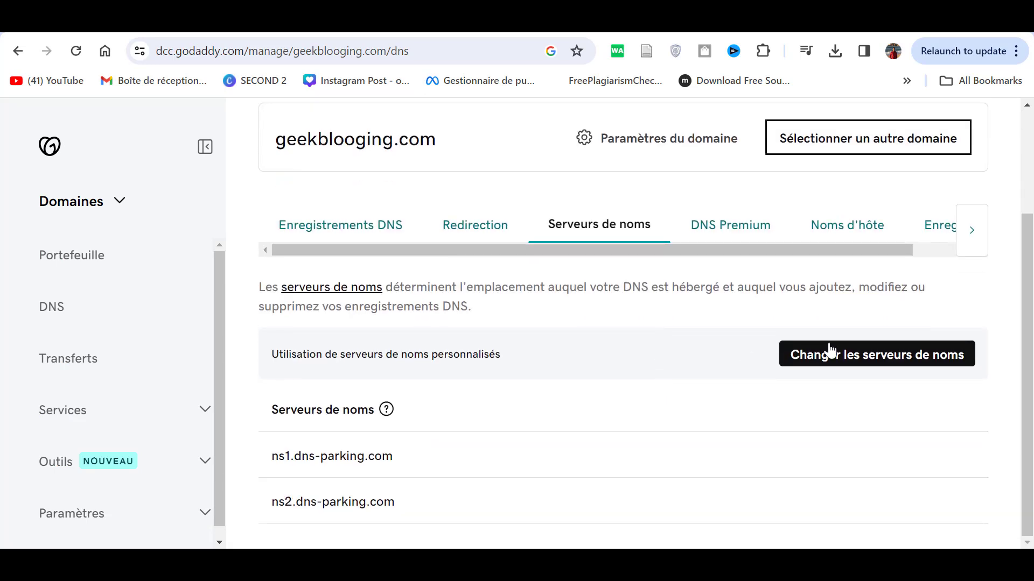
scroll(881, 366, "up", 1)
left_click(795, 380)
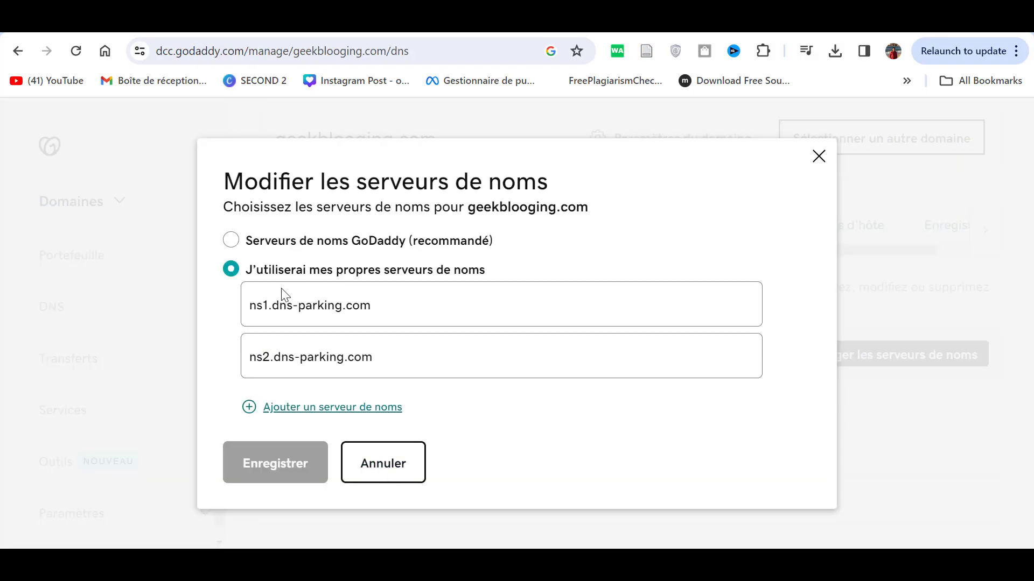
left_click(338, 355)
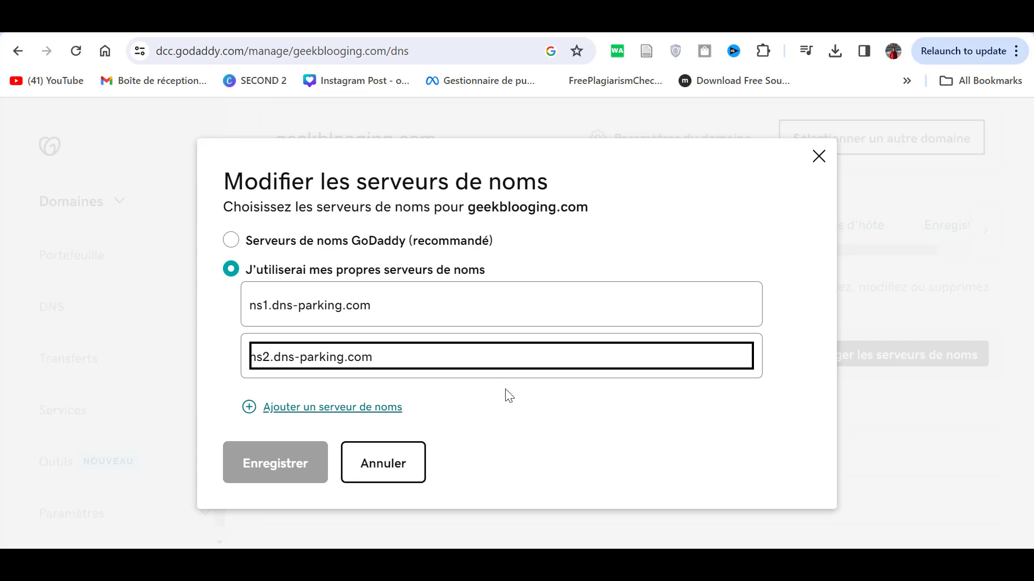
left_click(520, 441)
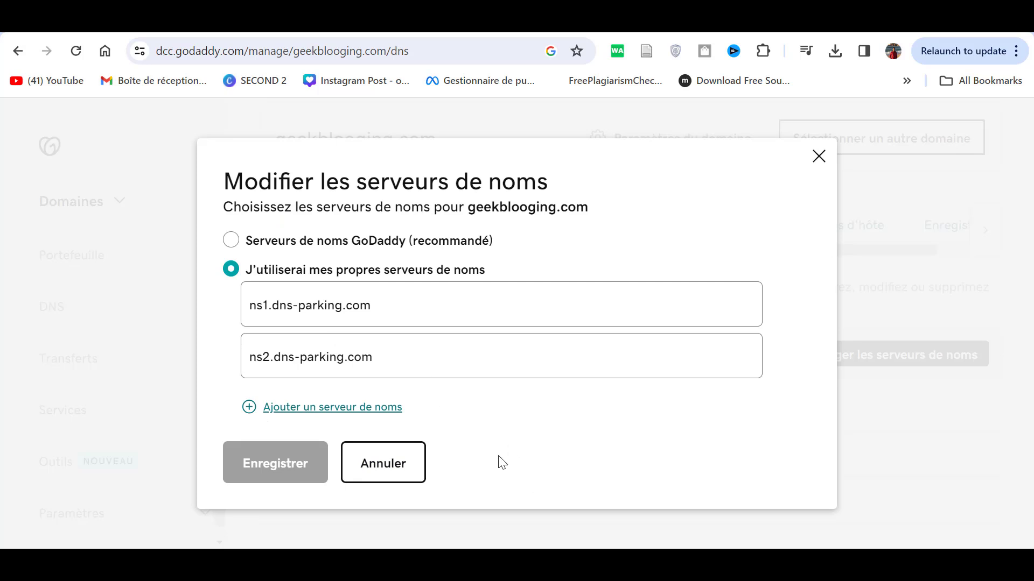